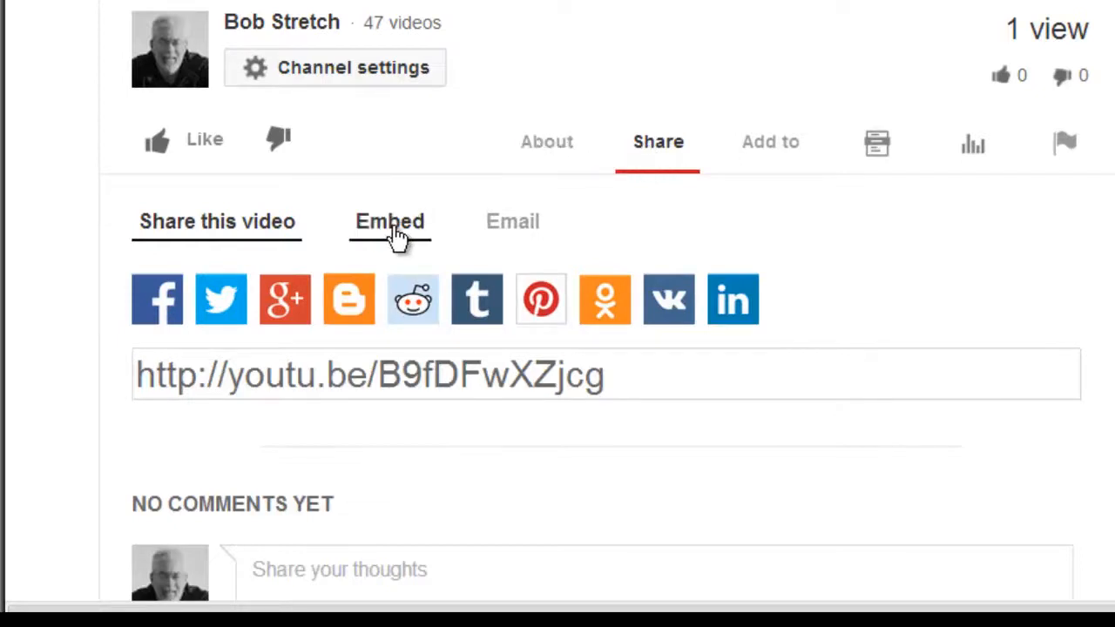
# Step: Display the YouTube video's iframe embed code and copy it
pyautogui.click(394, 228)
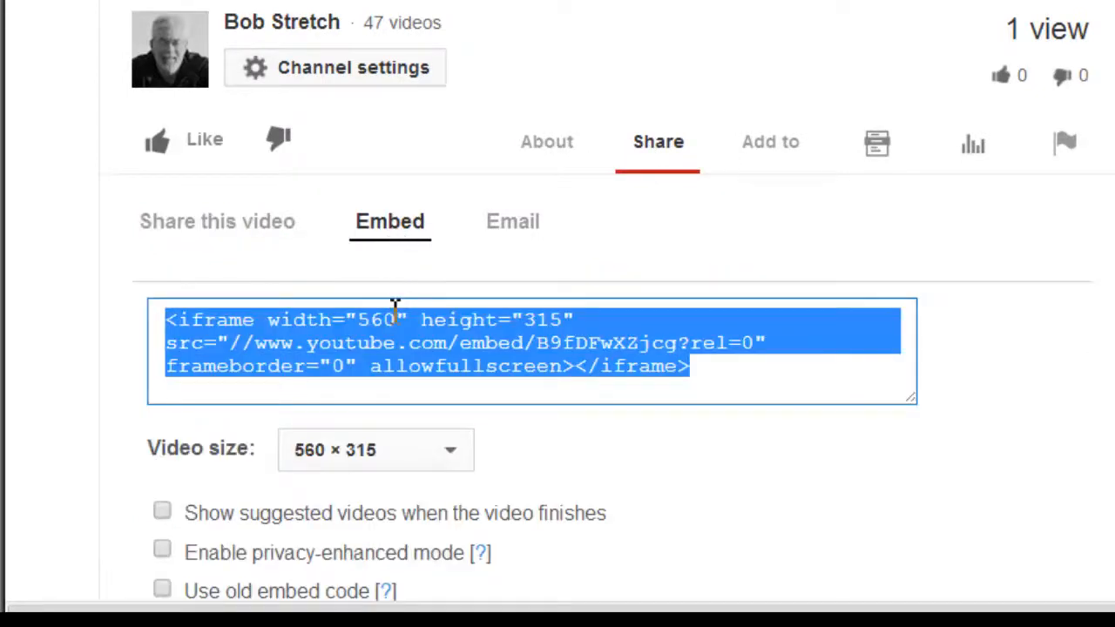
pyautogui.rightClick(398, 349)
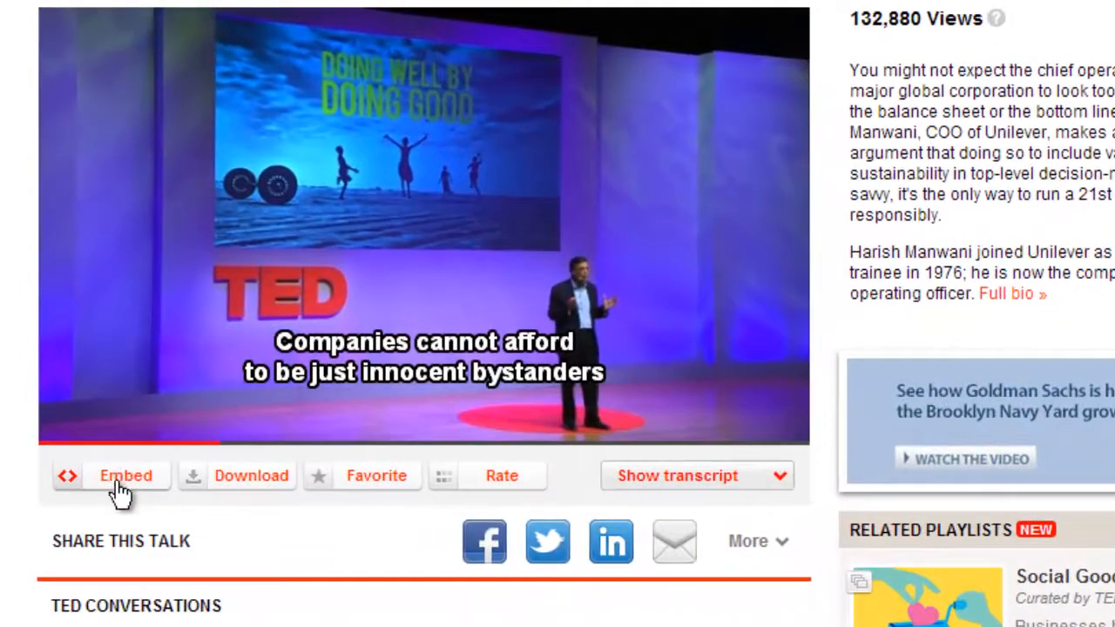
# Step: Switch to the TED talk page and copy the talk's iframe embed code
pyautogui.click(181, 490)
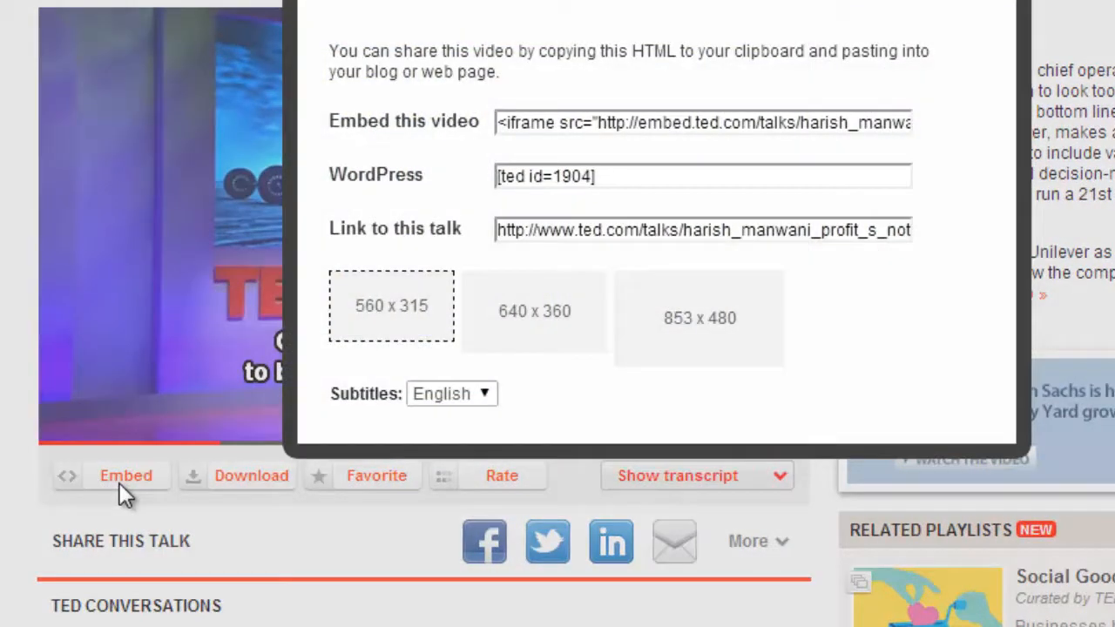
pyautogui.click(682, 127)
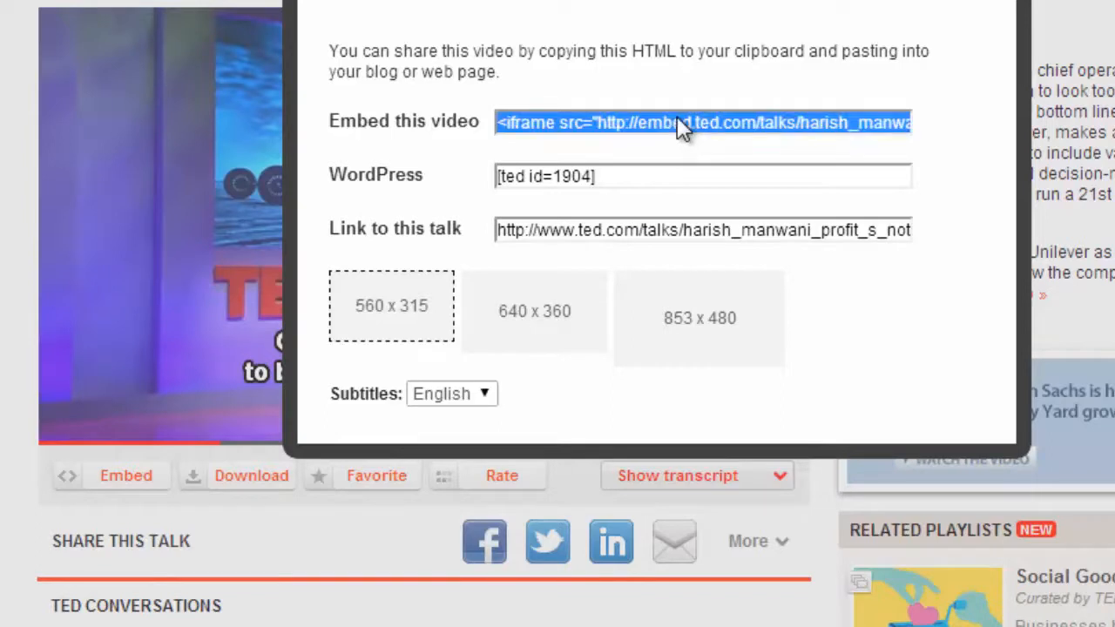
pyautogui.rightClick(678, 122)
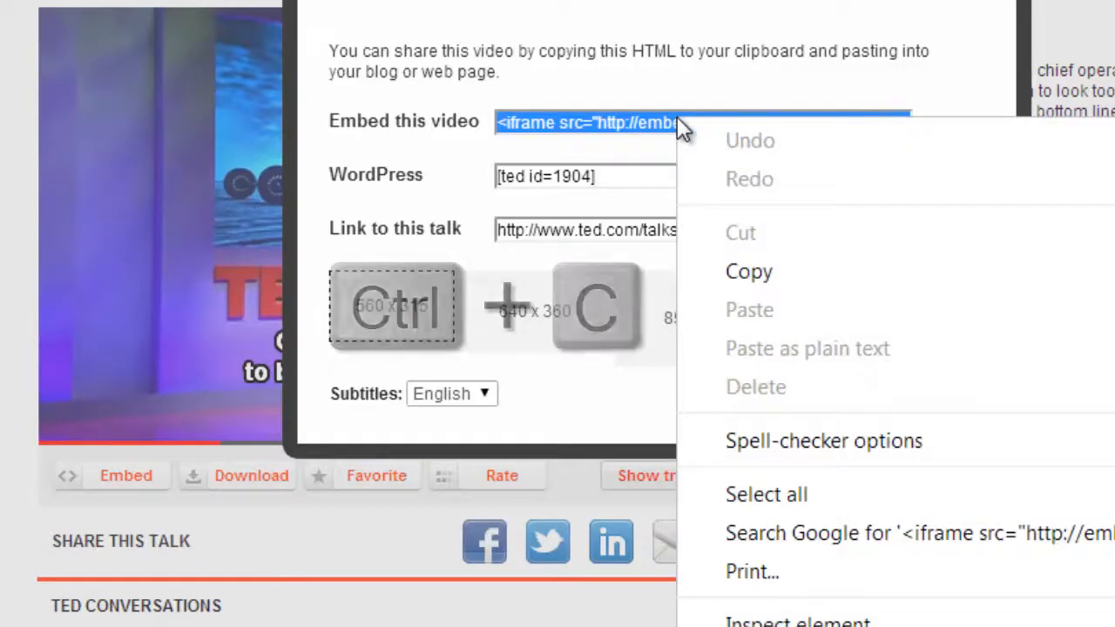
pyautogui.click(737, 275)
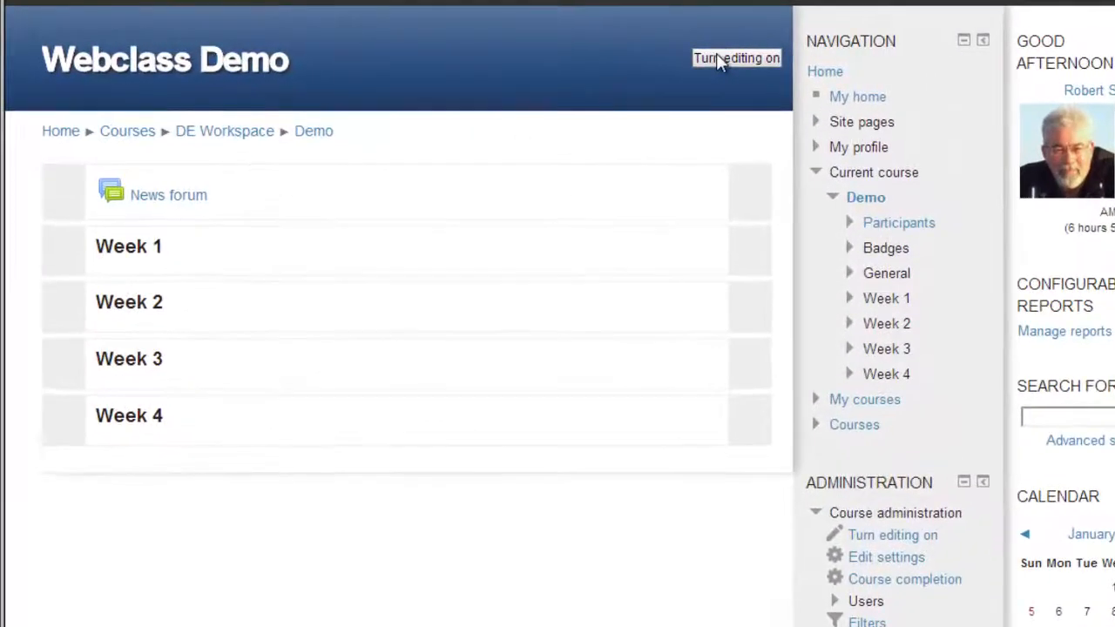
# Step: In the Webclass Demo course in Moodle, turn editing on and add a Label resource to Week 1
pyautogui.click(717, 56)
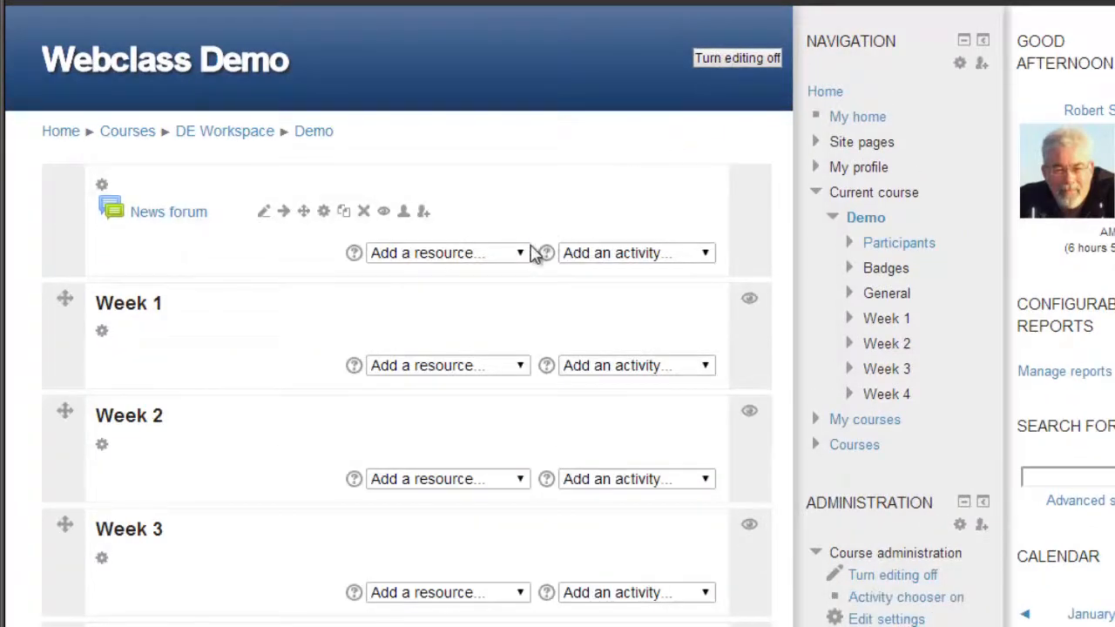
pyautogui.click(521, 366)
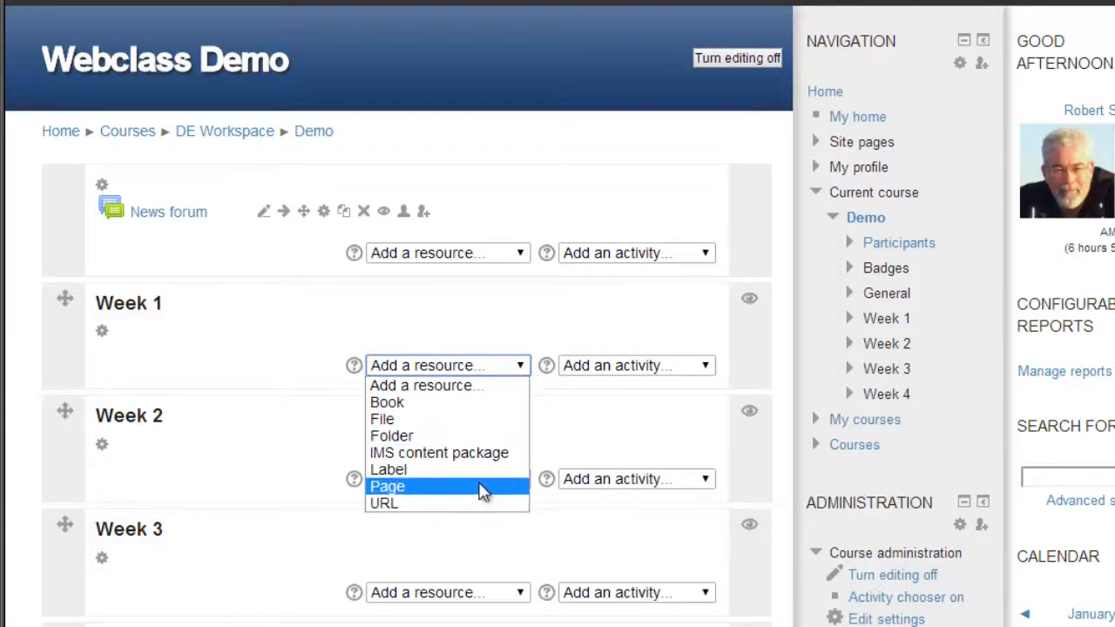
pyautogui.click(482, 471)
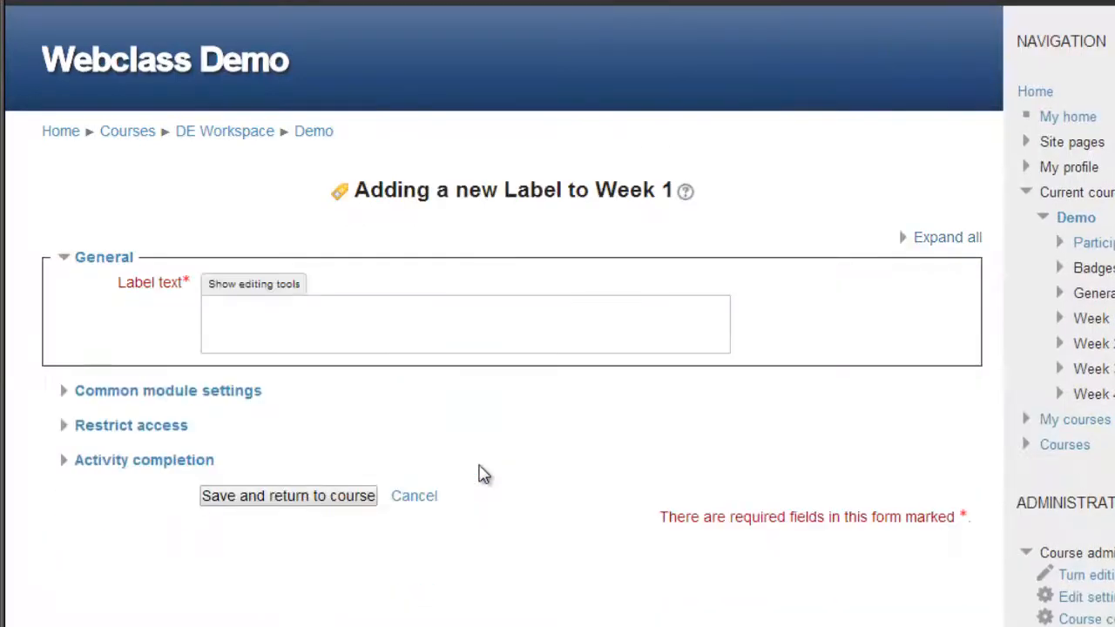
# Step: Enter "Here is where I want my video to appear." as the label text, followed by an empty line
pyautogui.click(378, 315)
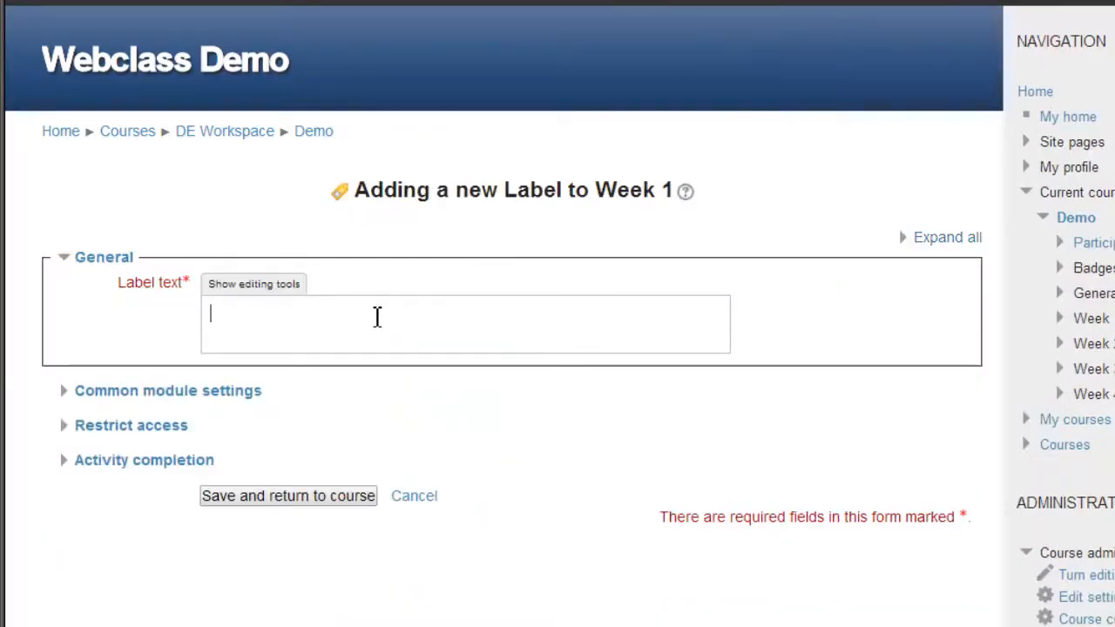
pyautogui.write('Here is where I want my vid')
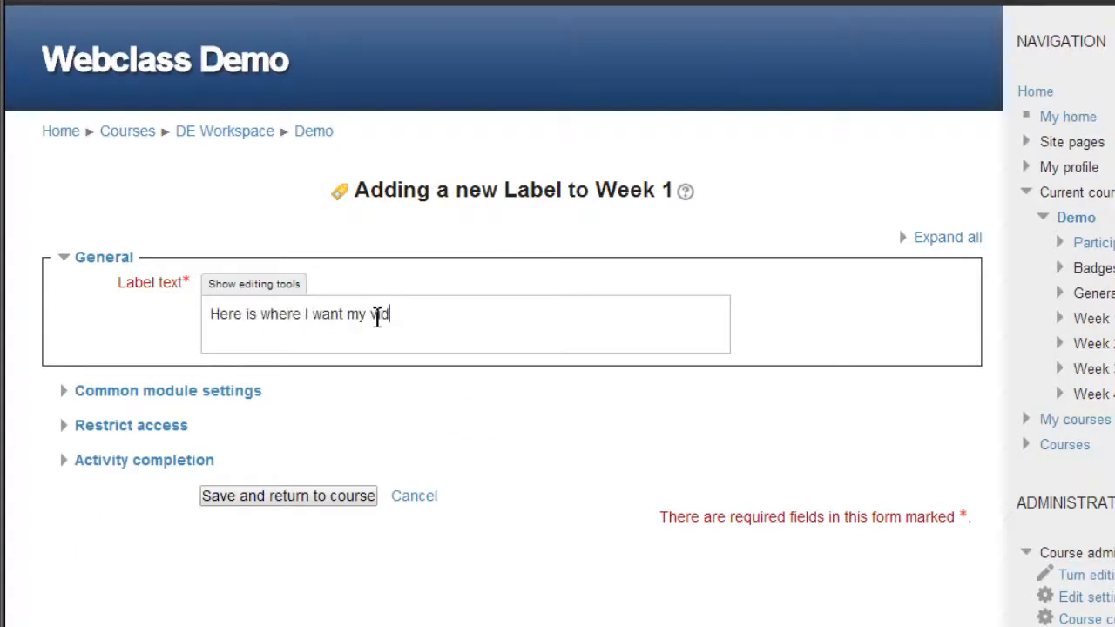
pyautogui.write('eo to appear.')
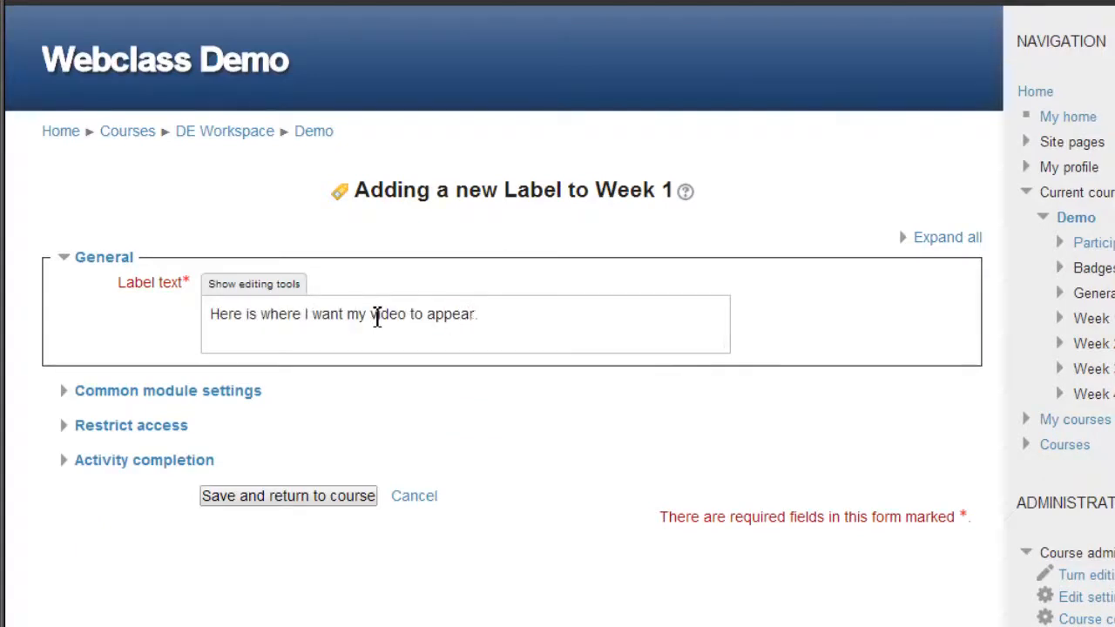
pyautogui.press('Return')
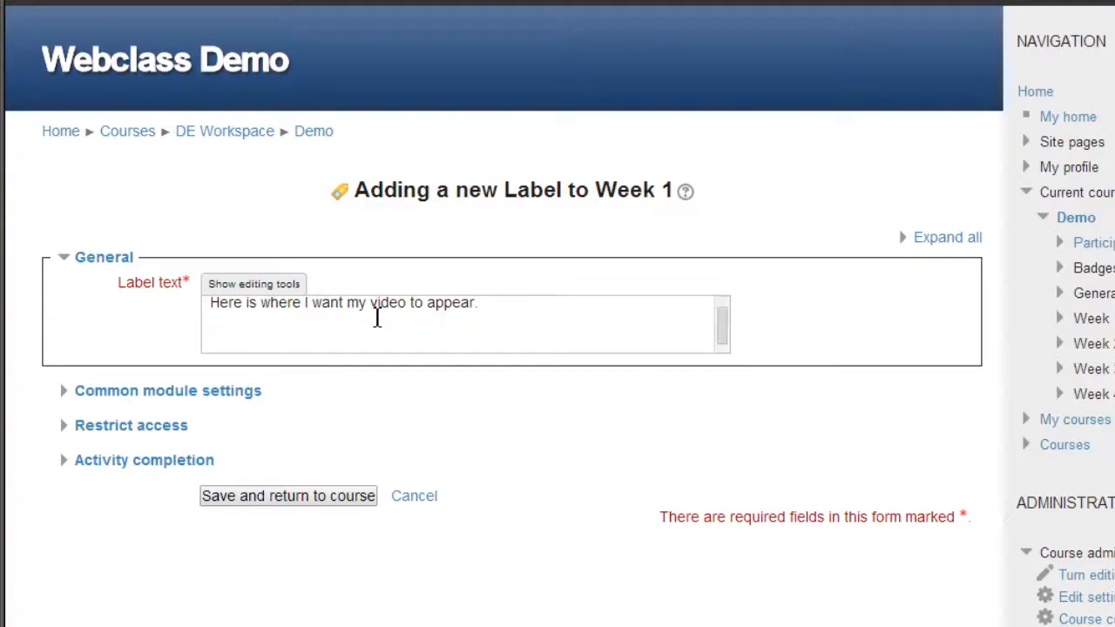
# Step: Paste the TED embed code into the label's HTML source below the first paragraph and update the label text
pyautogui.click(280, 293)
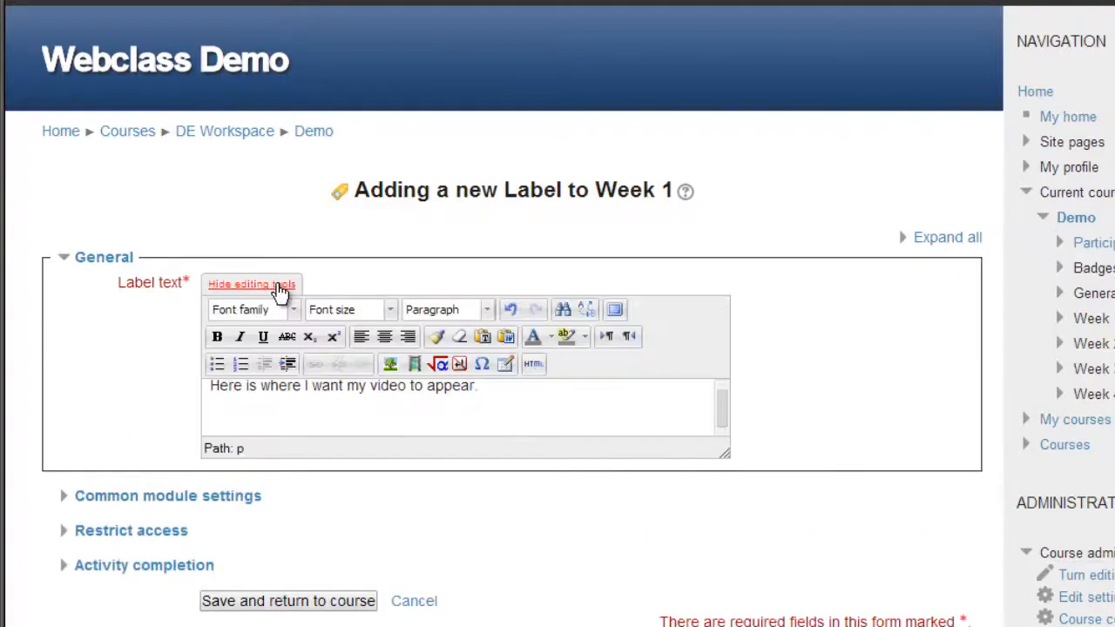
pyautogui.click(535, 365)
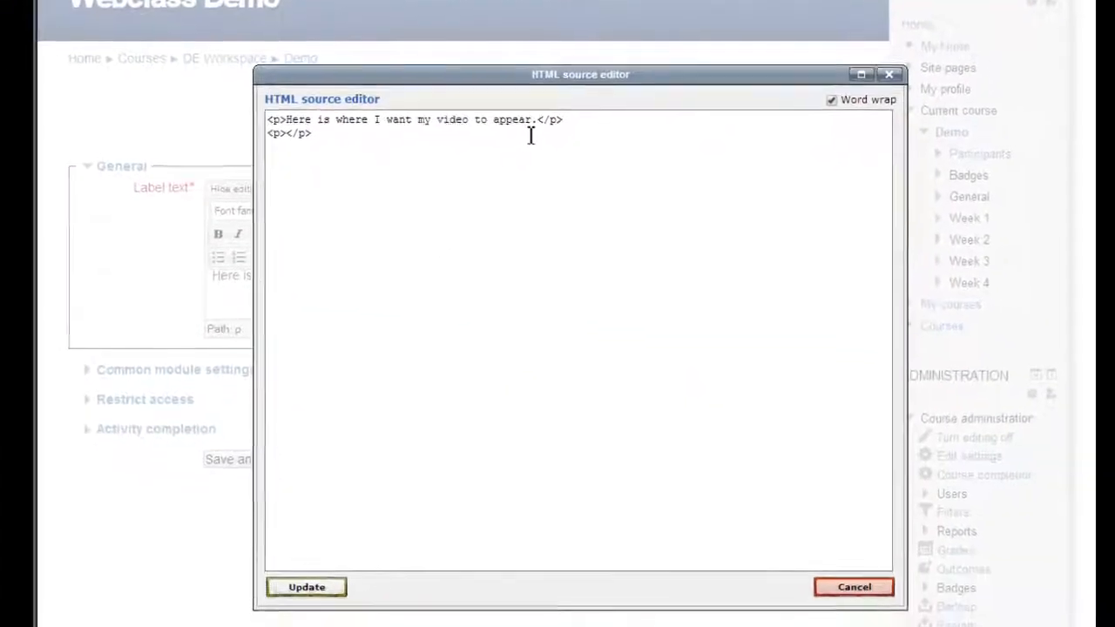
pyautogui.rightClick(269, 125)
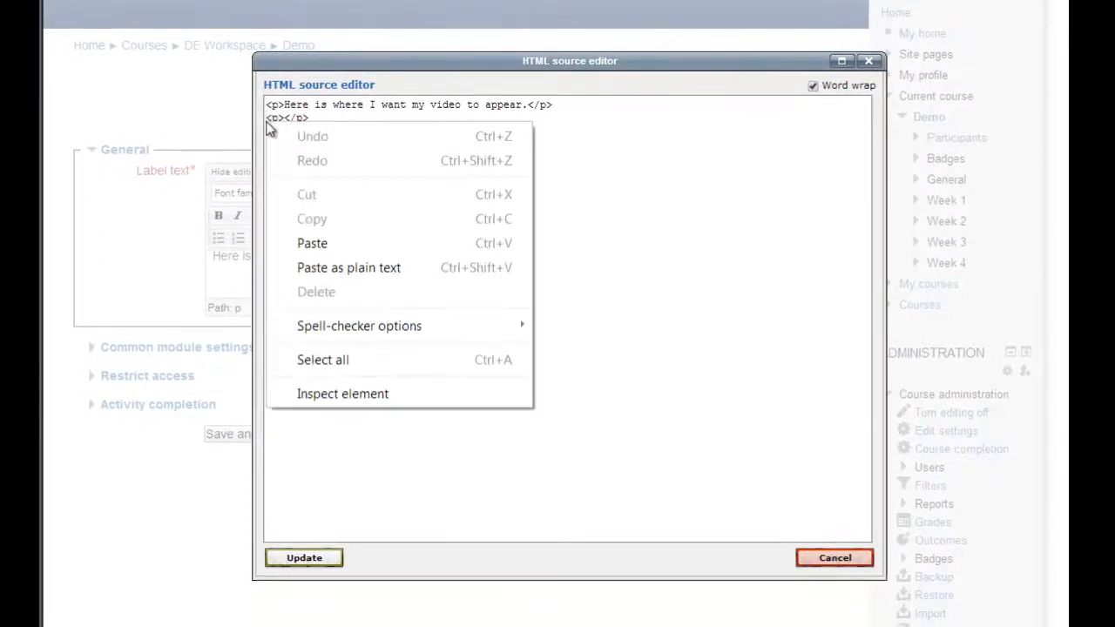
pyautogui.click(314, 244)
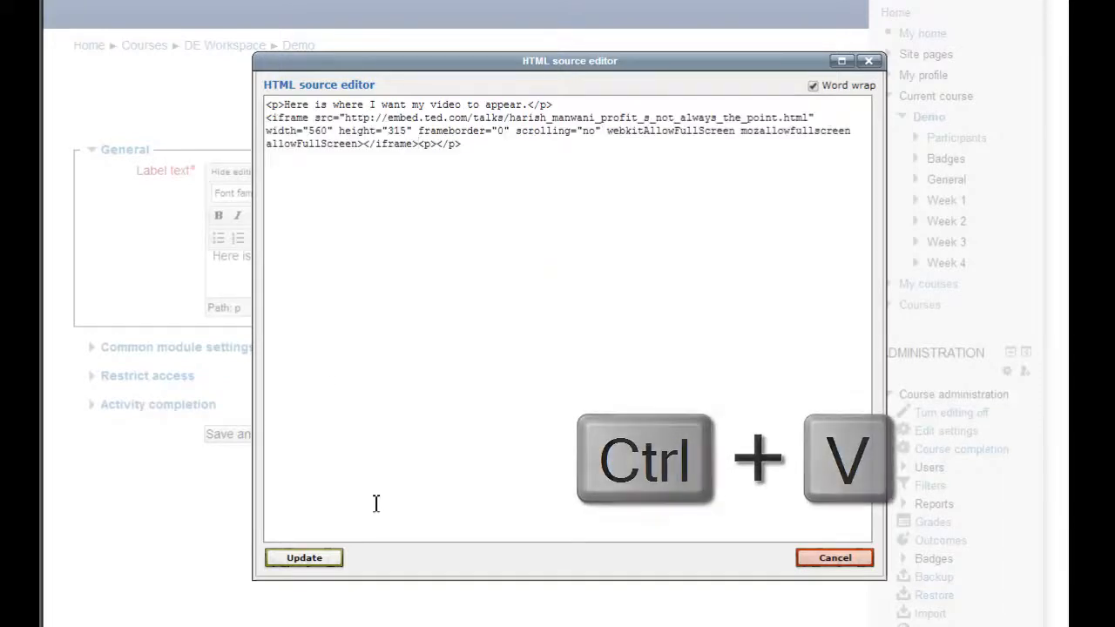
pyautogui.click(305, 559)
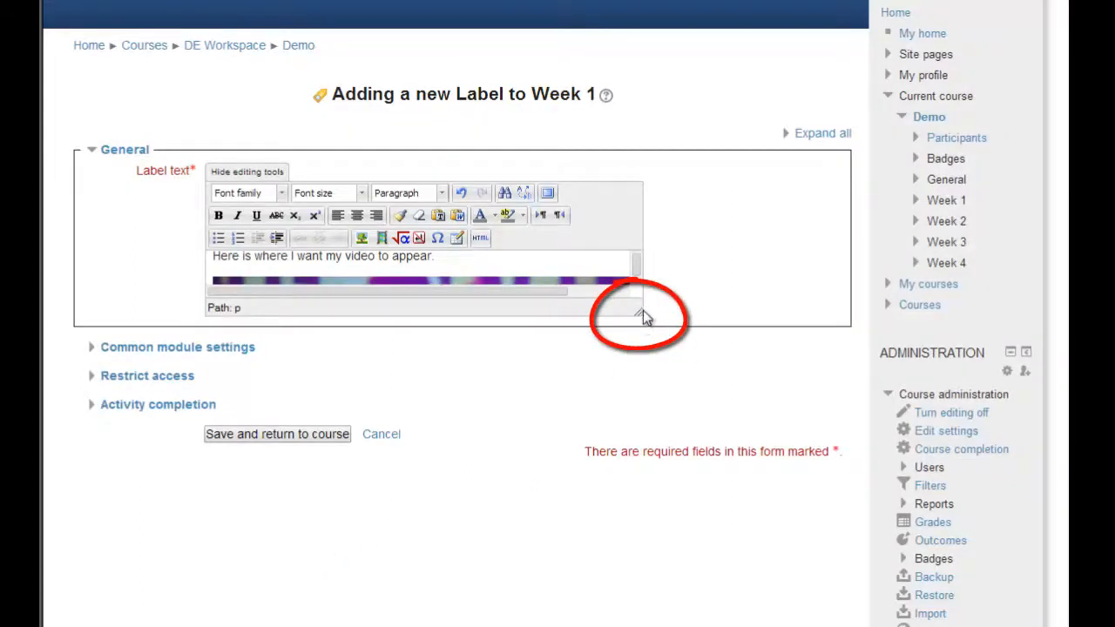
# Step: Add "Watch the whole video and then answer the questions in the topic." below the video, replace the first line with "VIDEO TITLE", and save
pyautogui.moveTo(639, 319); pyautogui.dragTo(750, 596)
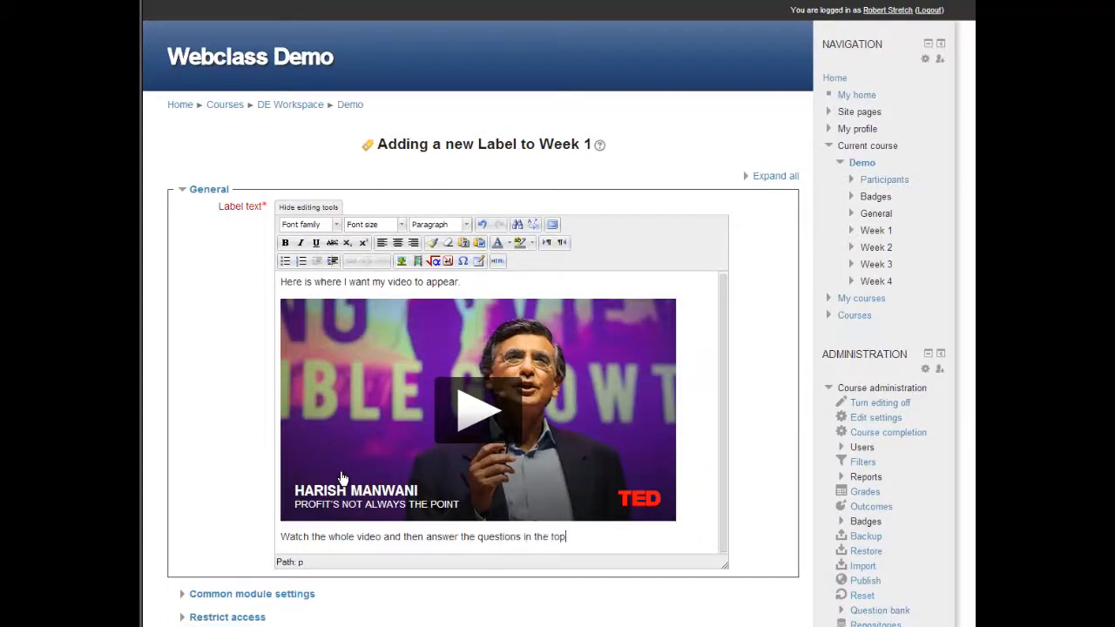
pyautogui.moveTo(459, 281); pyautogui.dragTo(283, 282)
pyautogui.press('Delete')
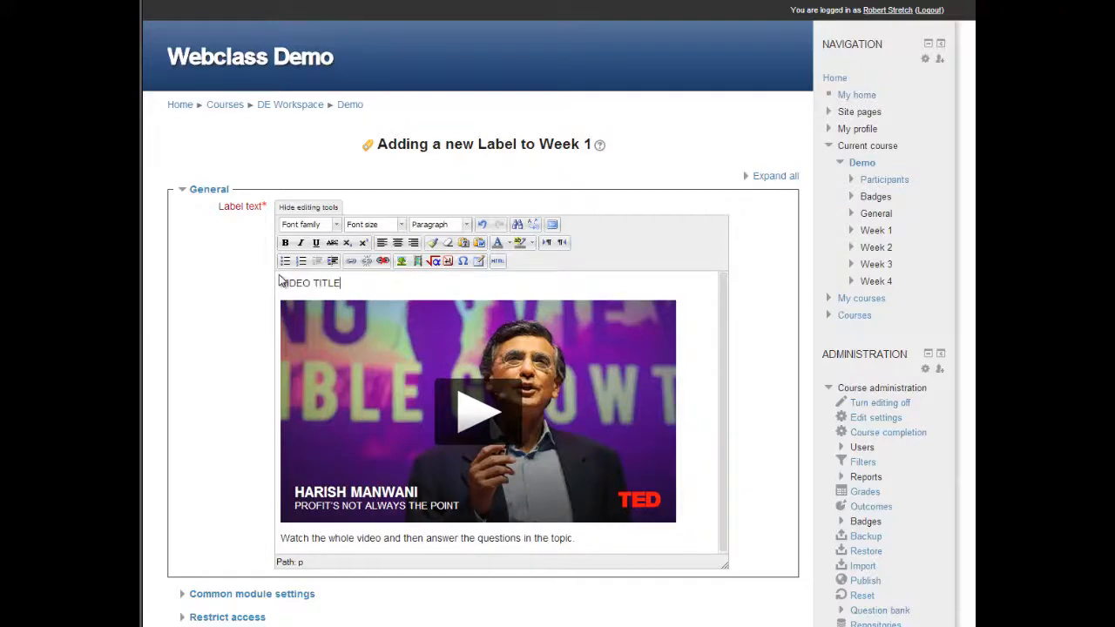
pyautogui.scroll(-3, 383, 421)
pyautogui.click(360, 455)
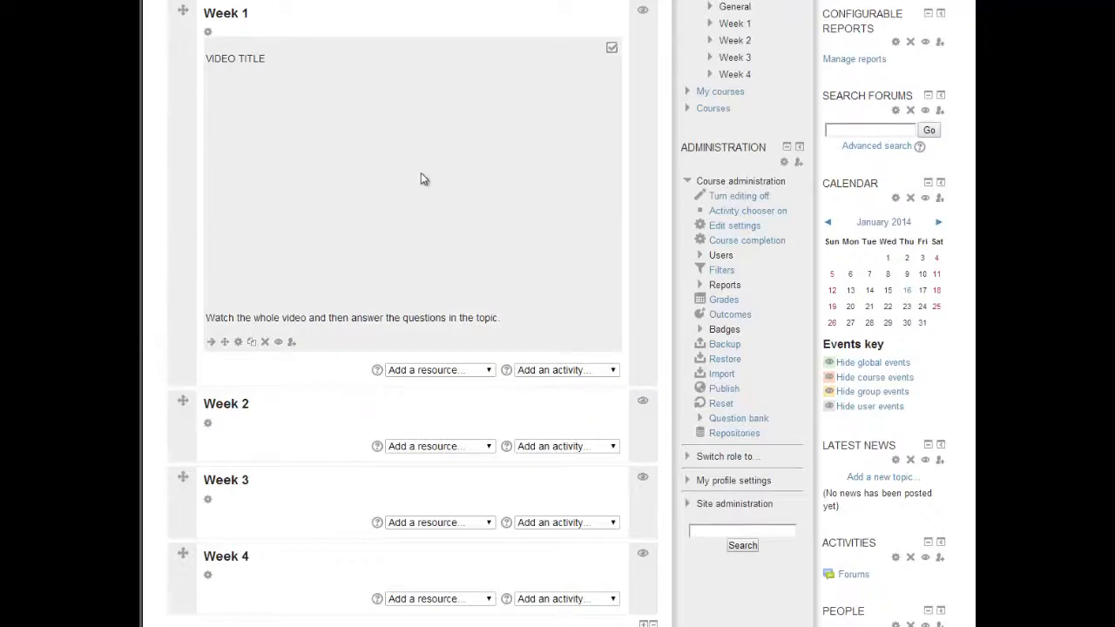
# Step: Turn course editing off and play the embedded TED video in Week 1
pyautogui.scroll(3, 421, 178)
pyautogui.scroll(2, 551, 104)
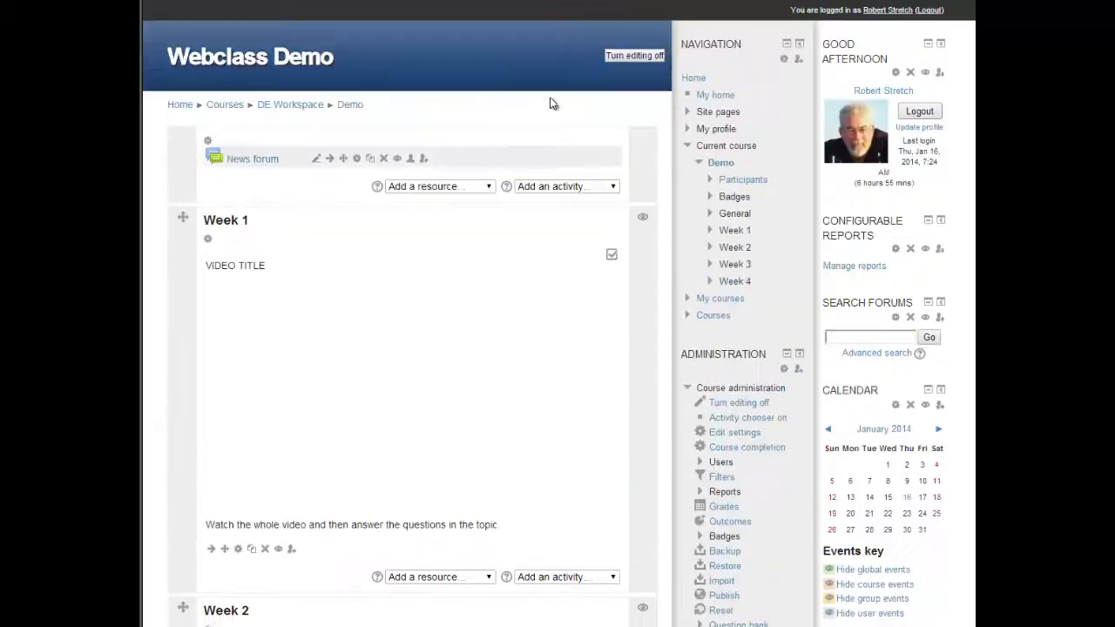
pyautogui.click(635, 56)
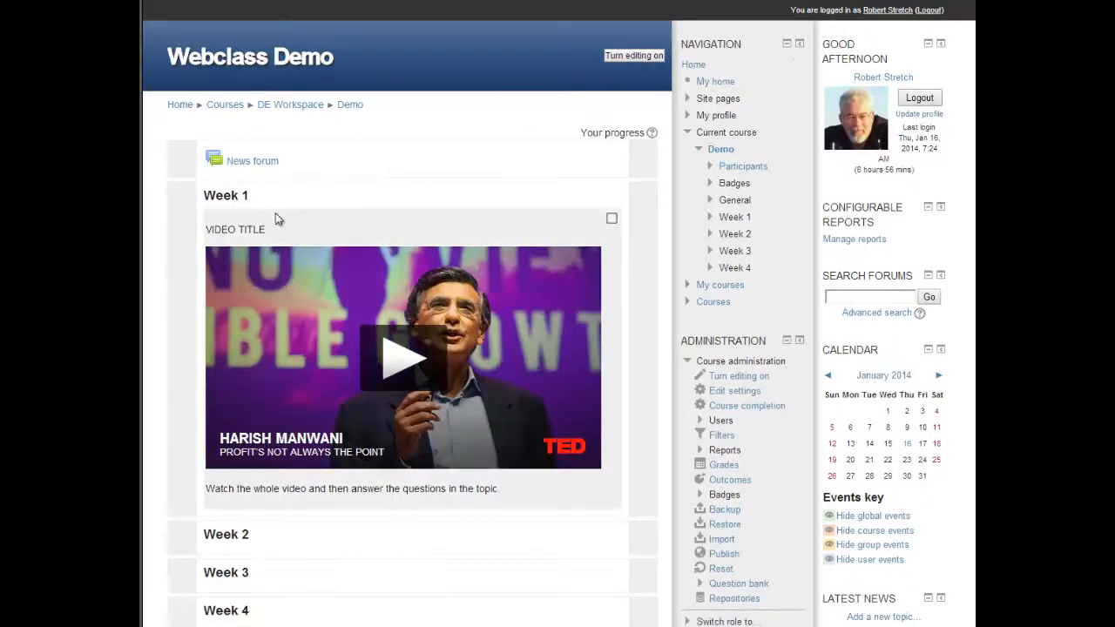
pyautogui.click(392, 357)
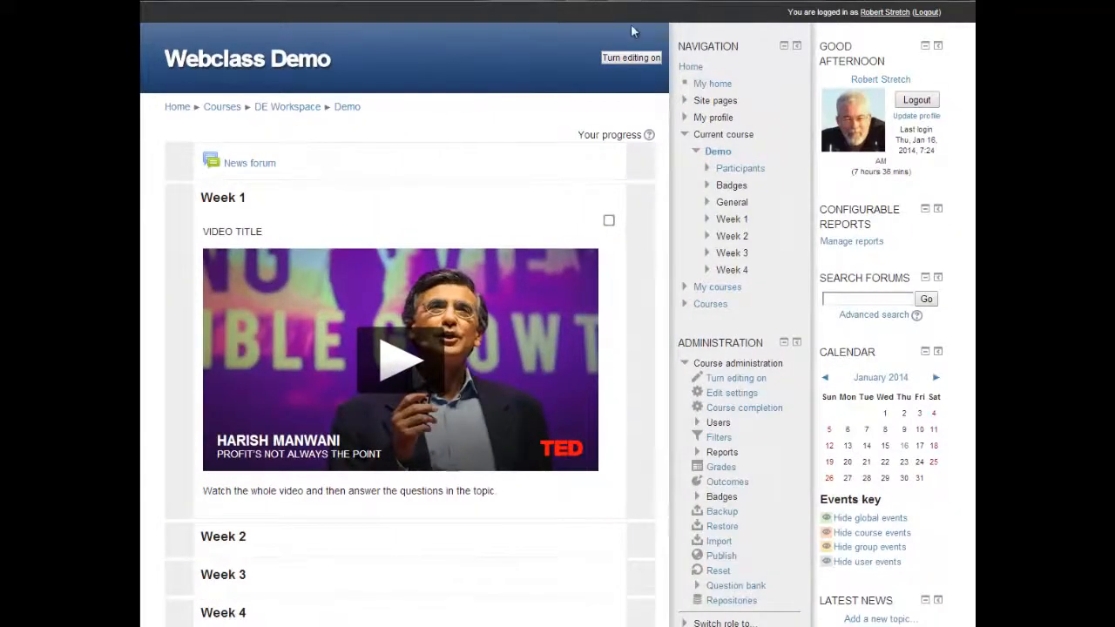
# Step: Turn course editing on and add a Page resource to Week 2
pyautogui.click(630, 58)
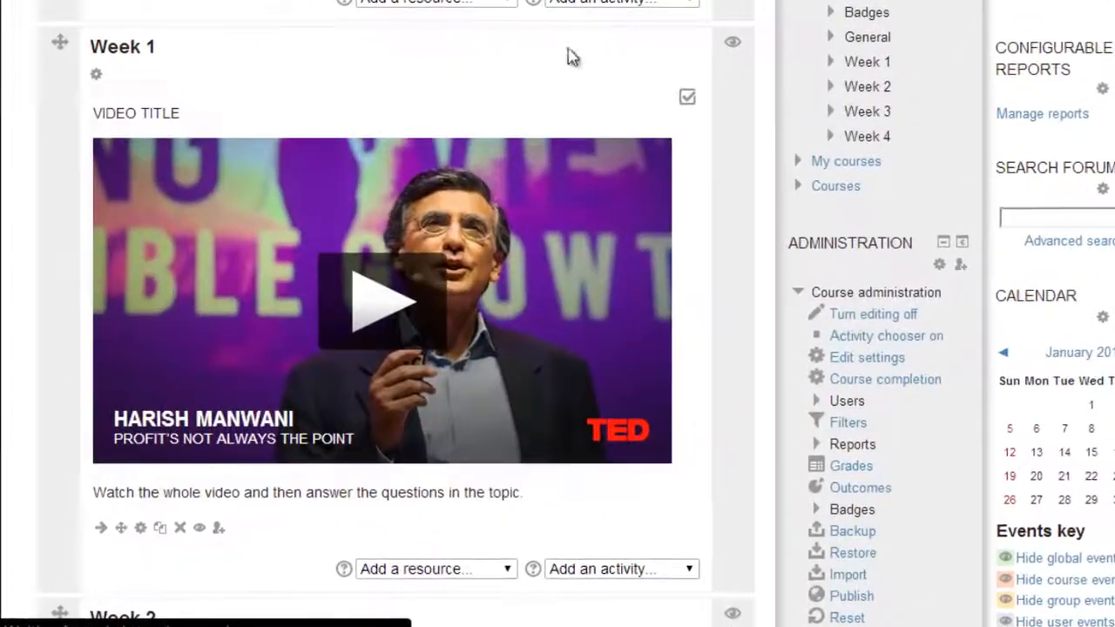
pyautogui.scroll(-6, 558, 209)
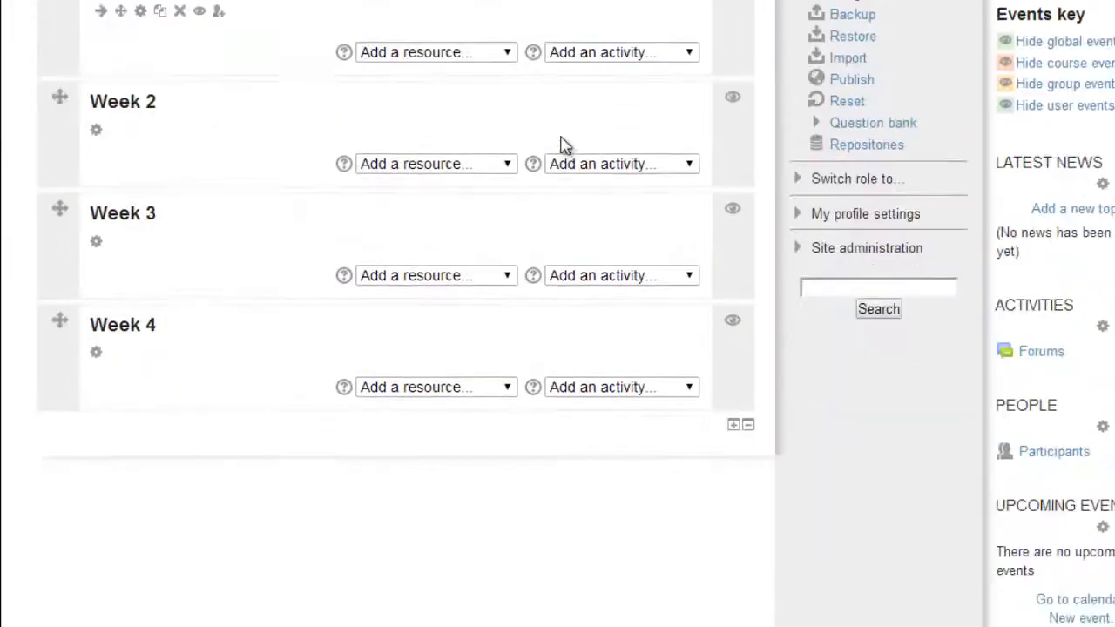
pyautogui.click(508, 165)
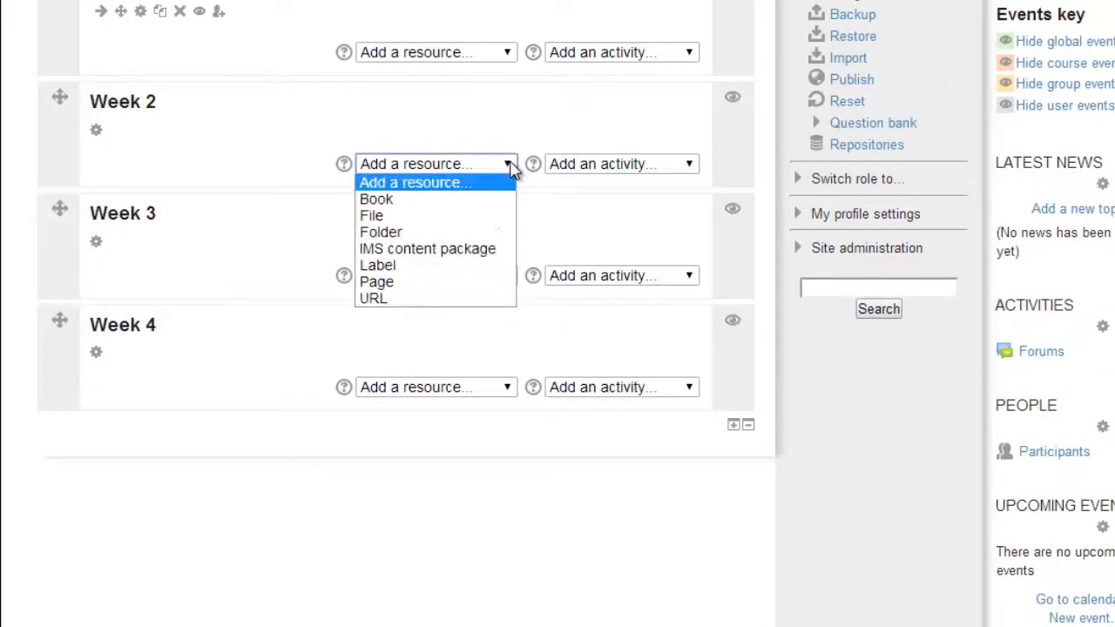
pyautogui.click(478, 283)
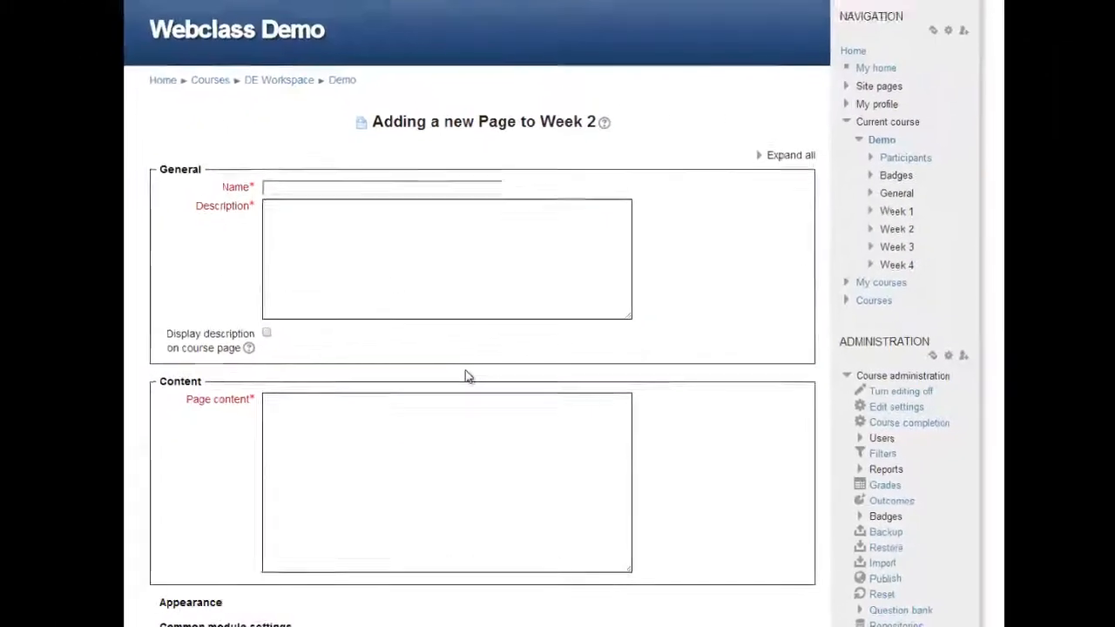
# Step: Name the Week 2 page "You Tube Video" and enter "Demo Video" as its description
pyautogui.click(369, 206)
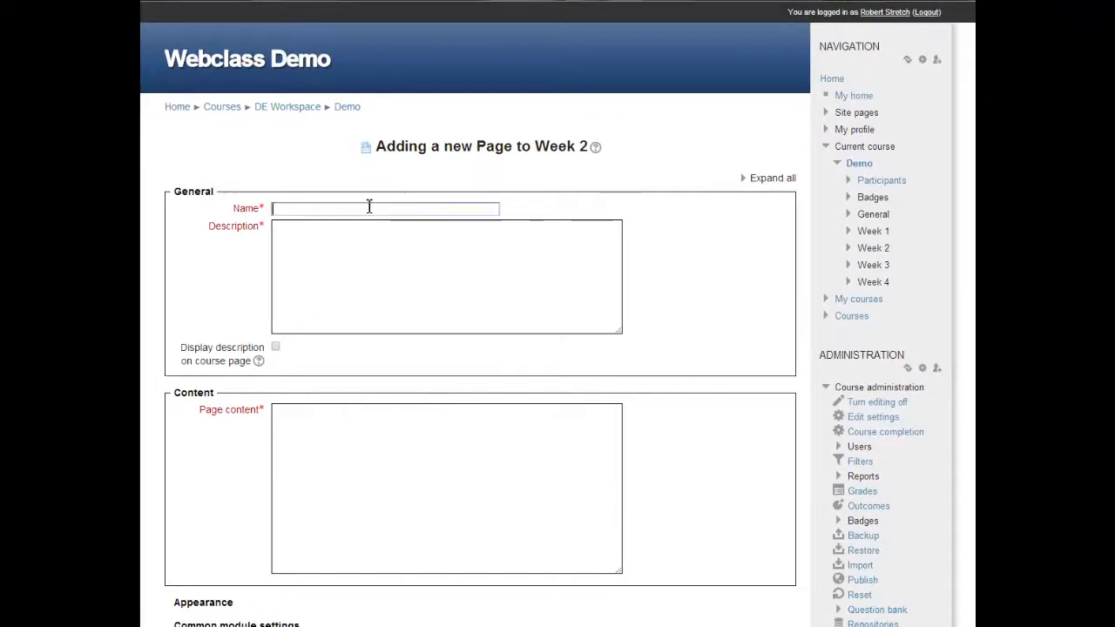
pyautogui.write('You Tube ')
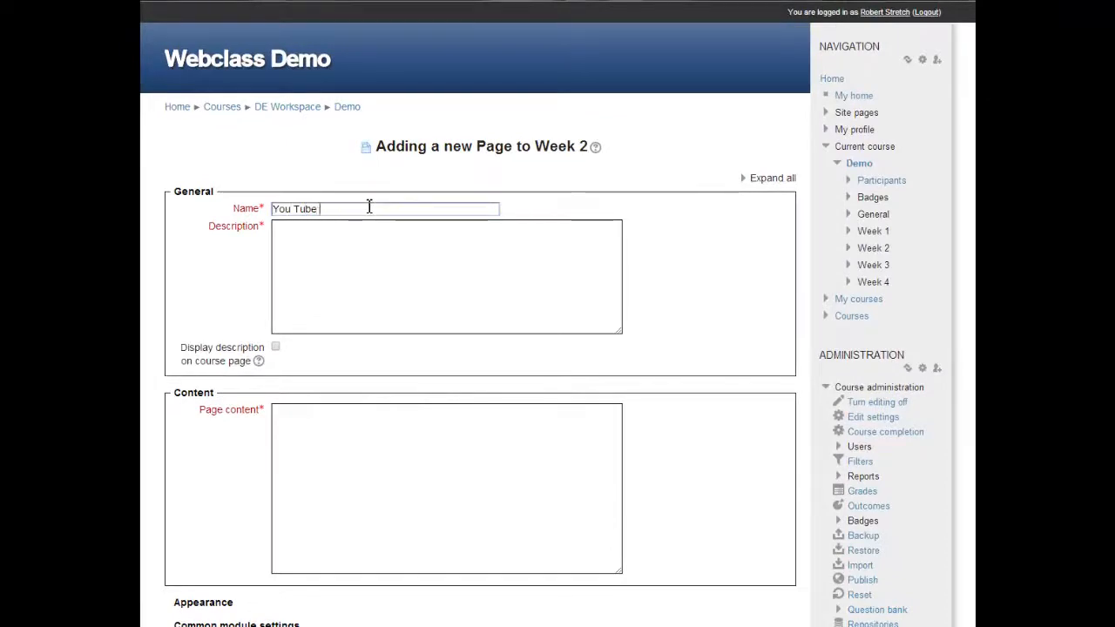
pyautogui.write('Video')
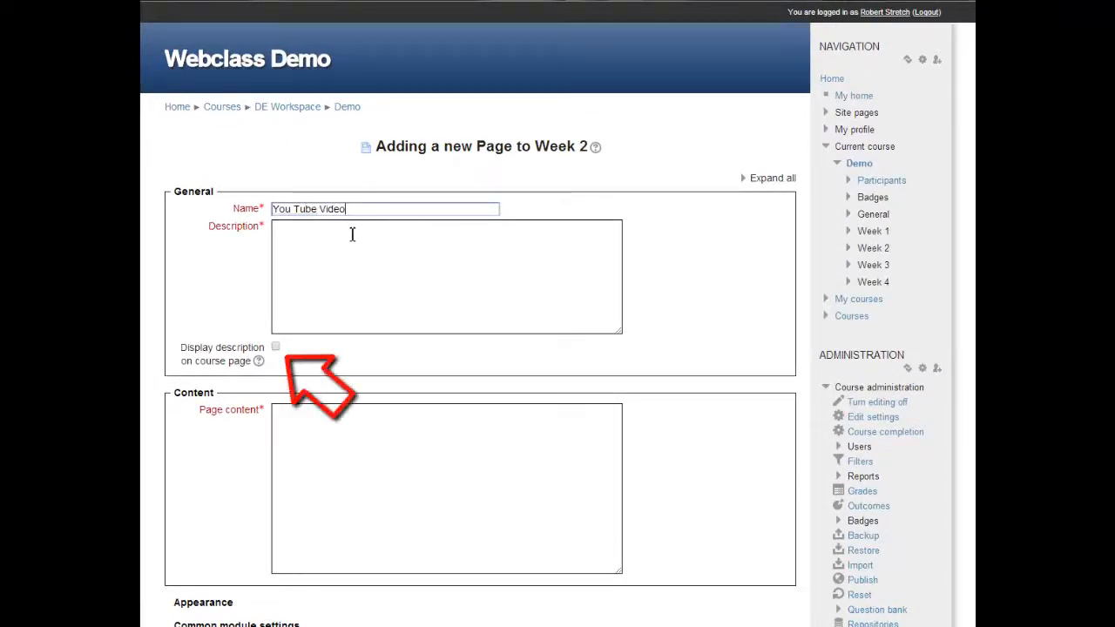
pyautogui.click(352, 235)
pyautogui.write('Demo Video')
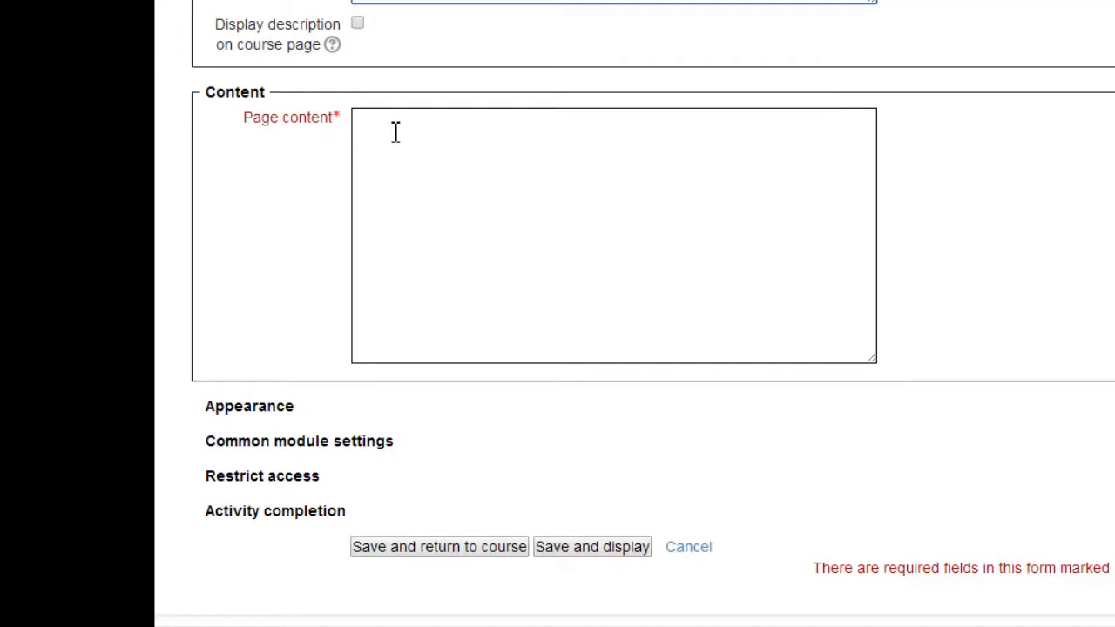
# Step: Paste the YouTube iframe embed code as the page content, then save and return to the course
pyautogui.click(395, 131)
pyautogui.rightClick(392, 132)
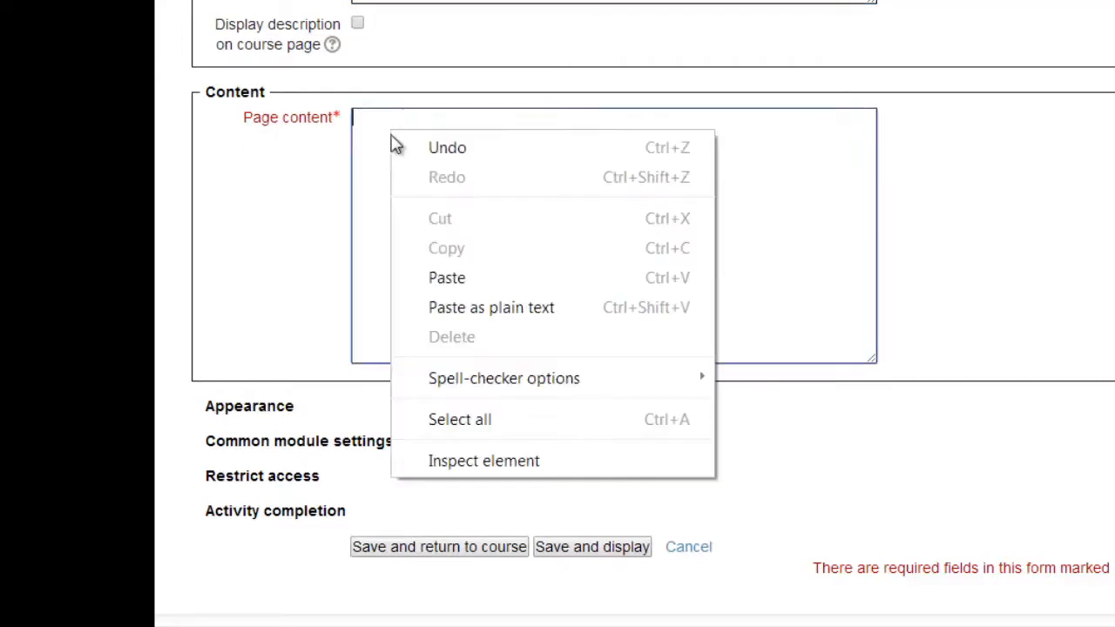
pyautogui.click(455, 292)
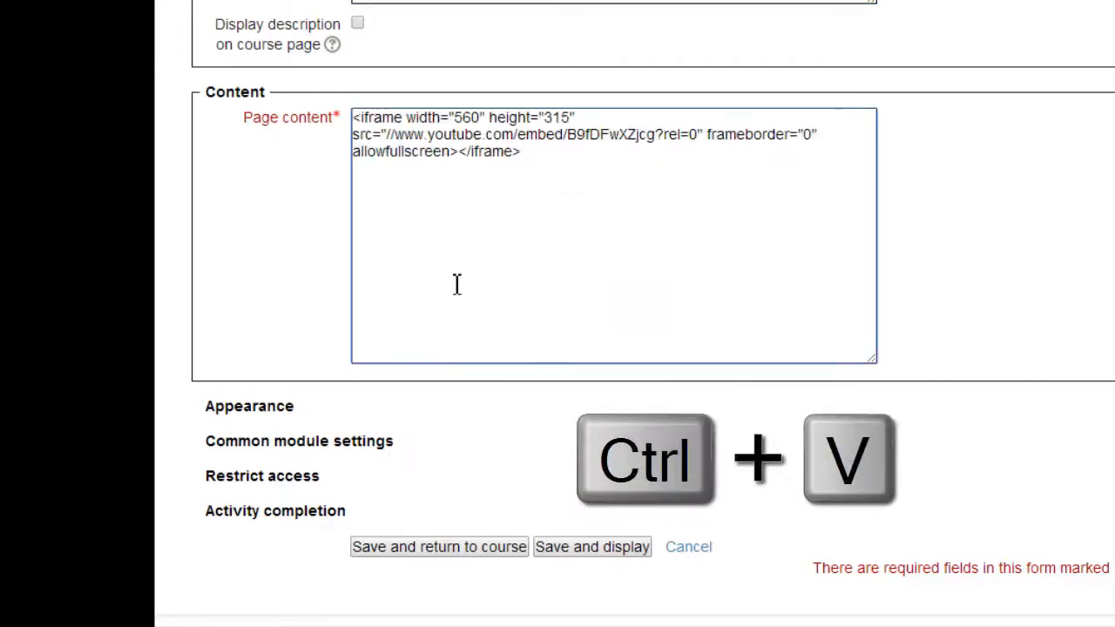
pyautogui.click(469, 551)
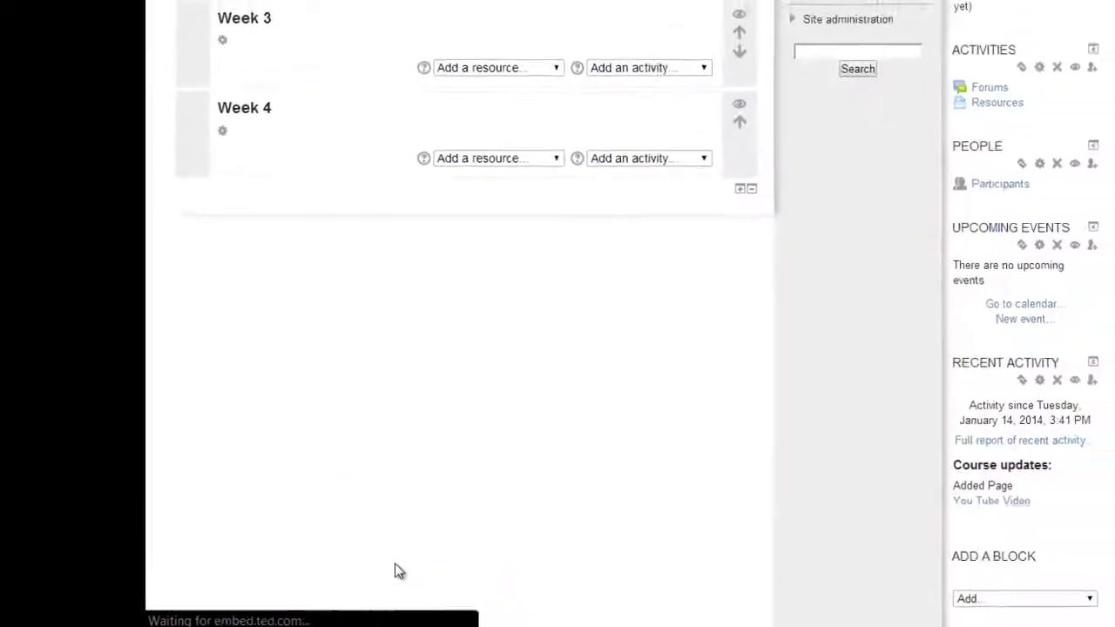
# Step: Turn editing off for the Webclass Demo course to see it in its normal view
pyautogui.scroll(1, 340, 450)
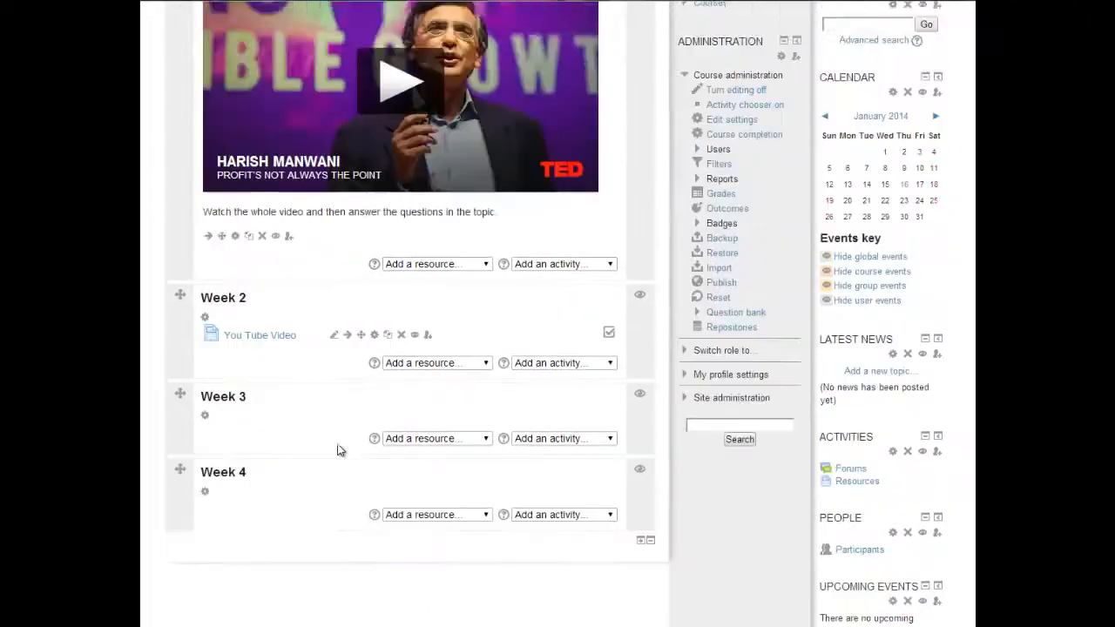
pyautogui.scroll(2, 340, 449)
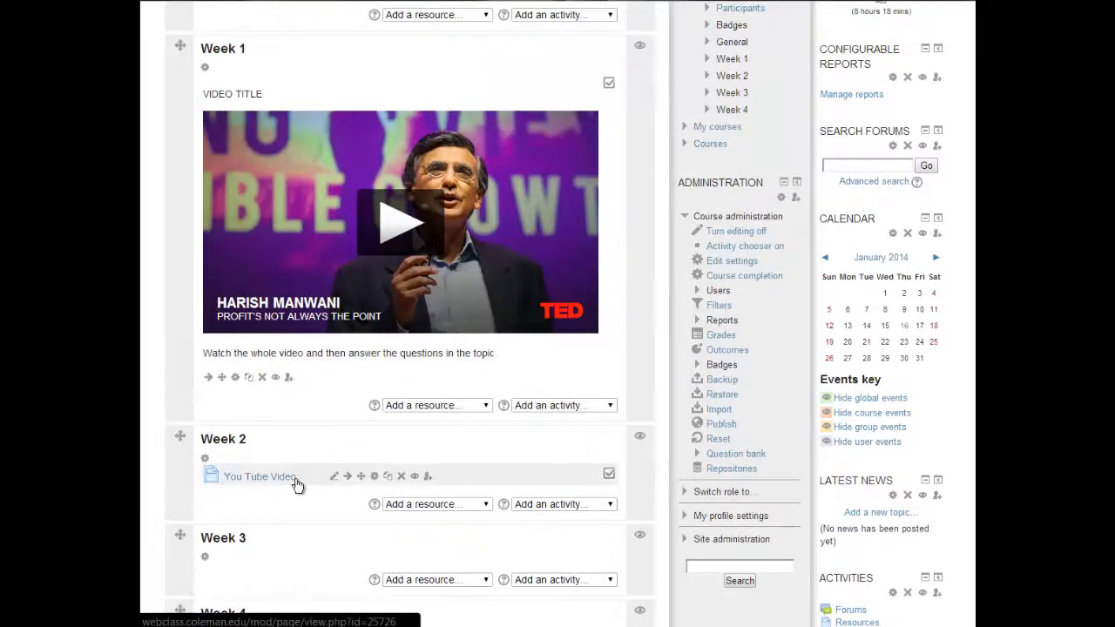
pyautogui.scroll(3, 298, 483)
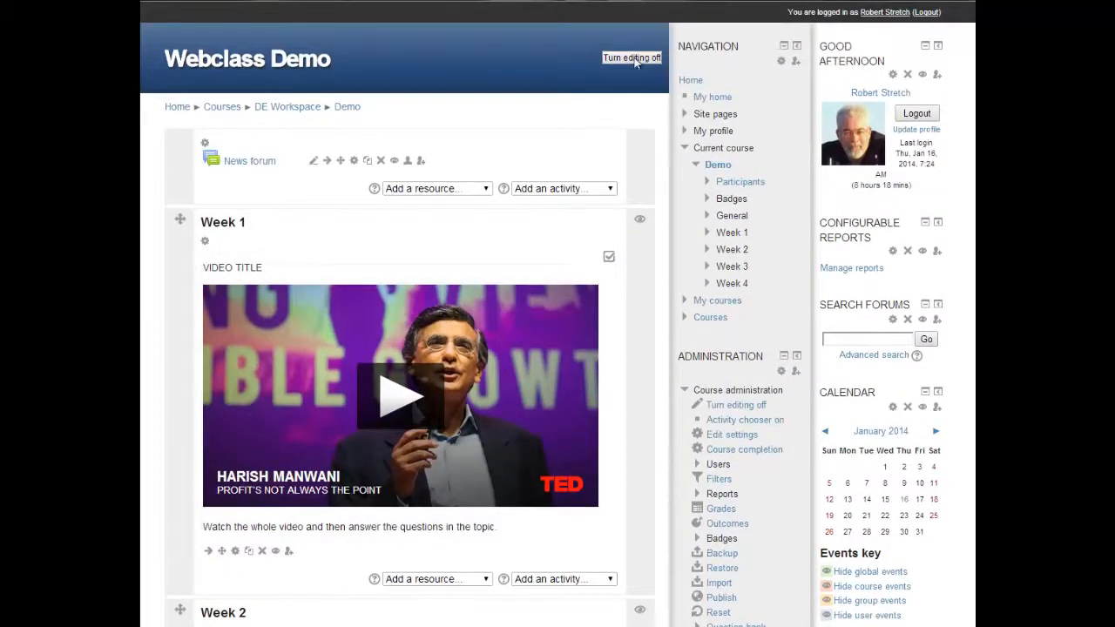
pyautogui.click(634, 61)
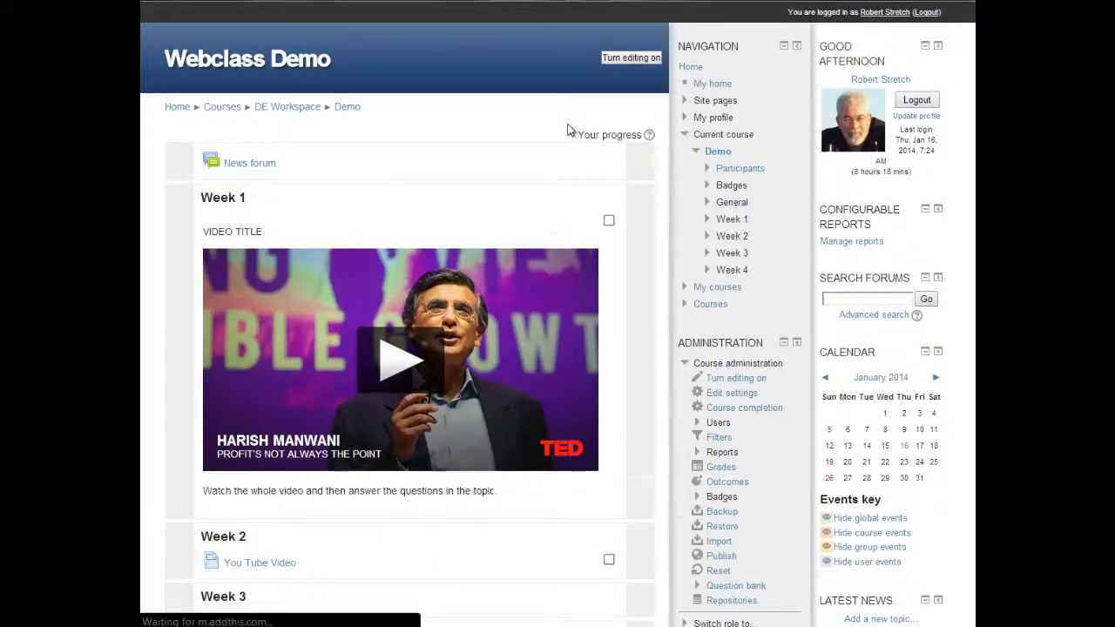
# Step: Open the "You Tube Video" page in Week 2 and play its embedded video
pyautogui.scroll(-2, 278, 402)
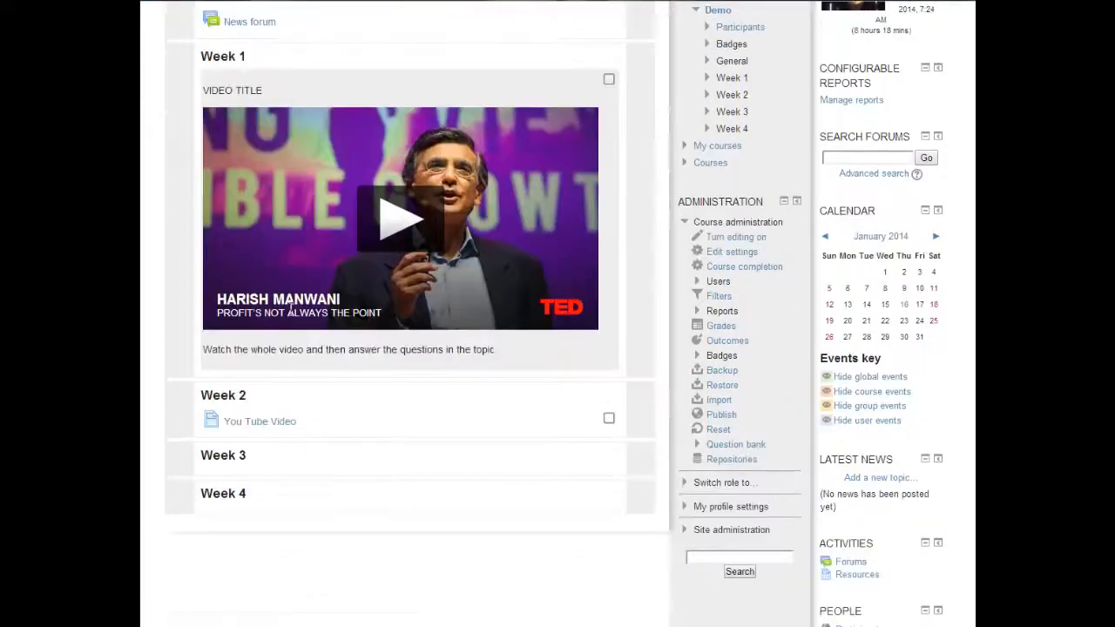
pyautogui.click(274, 425)
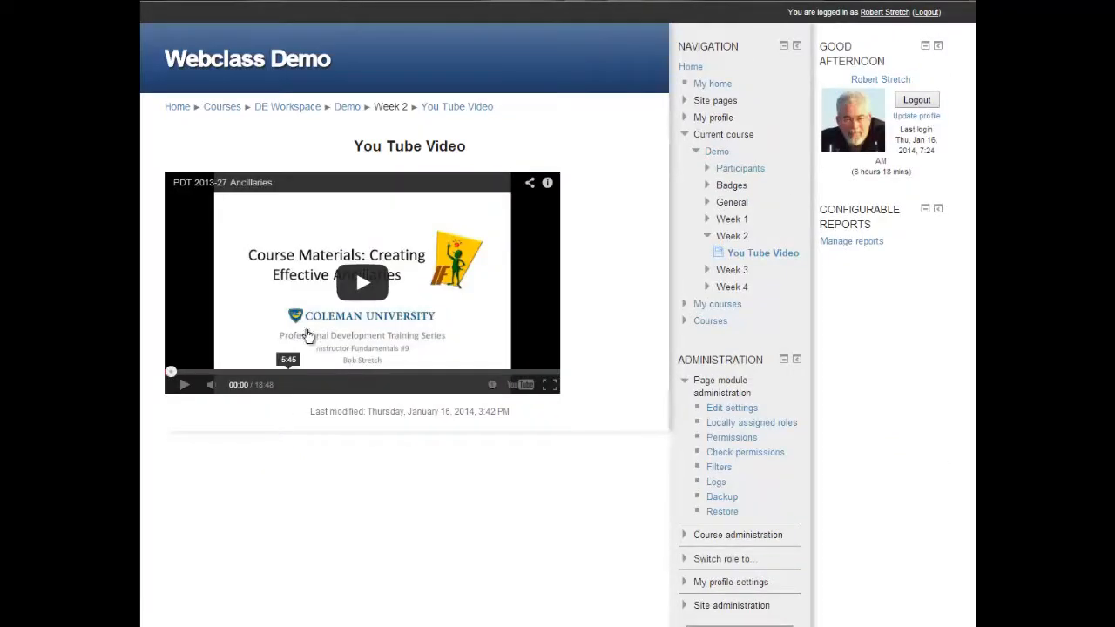
pyautogui.click(362, 283)
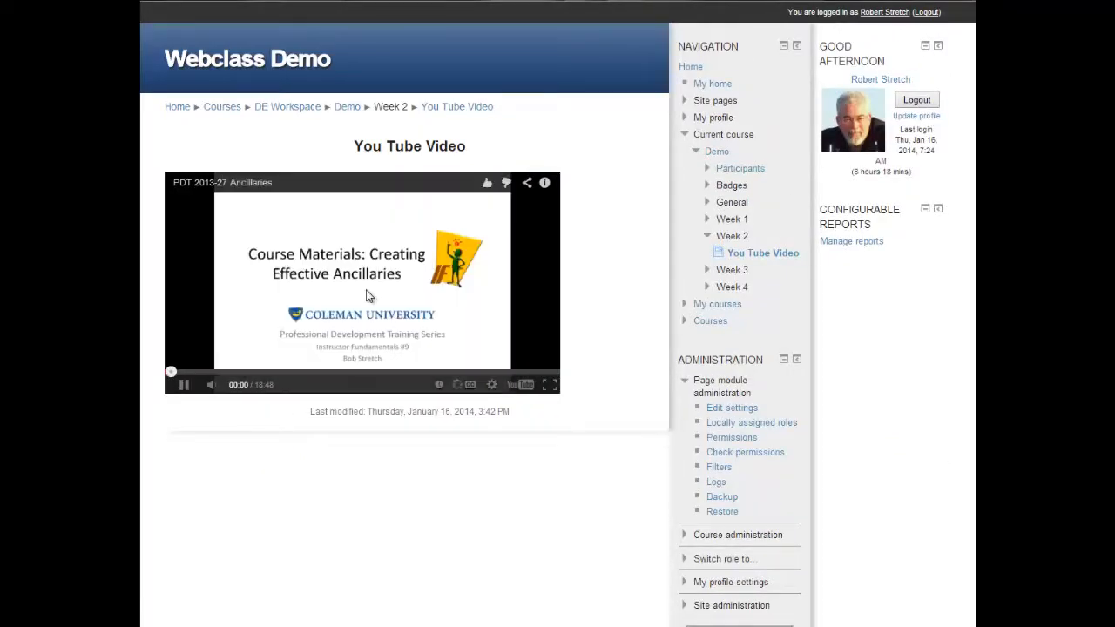